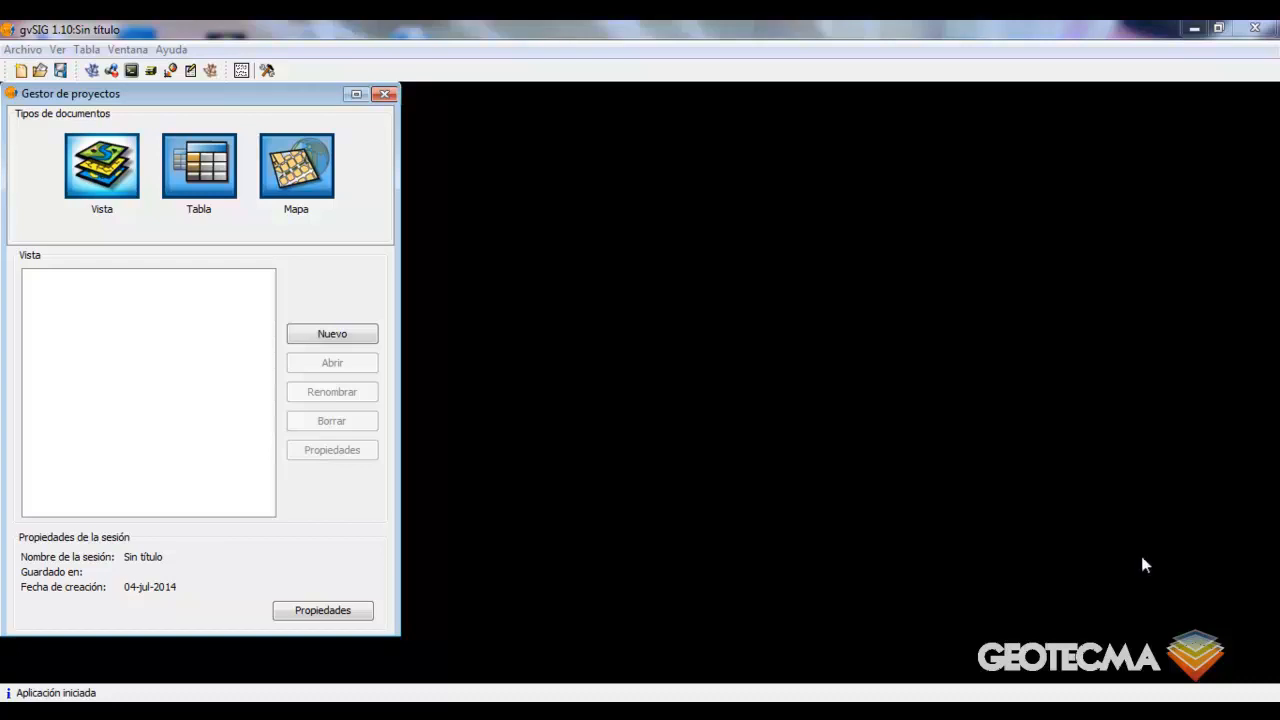
Create a new view document in the project and open it in a maximized window.
click(100, 168)
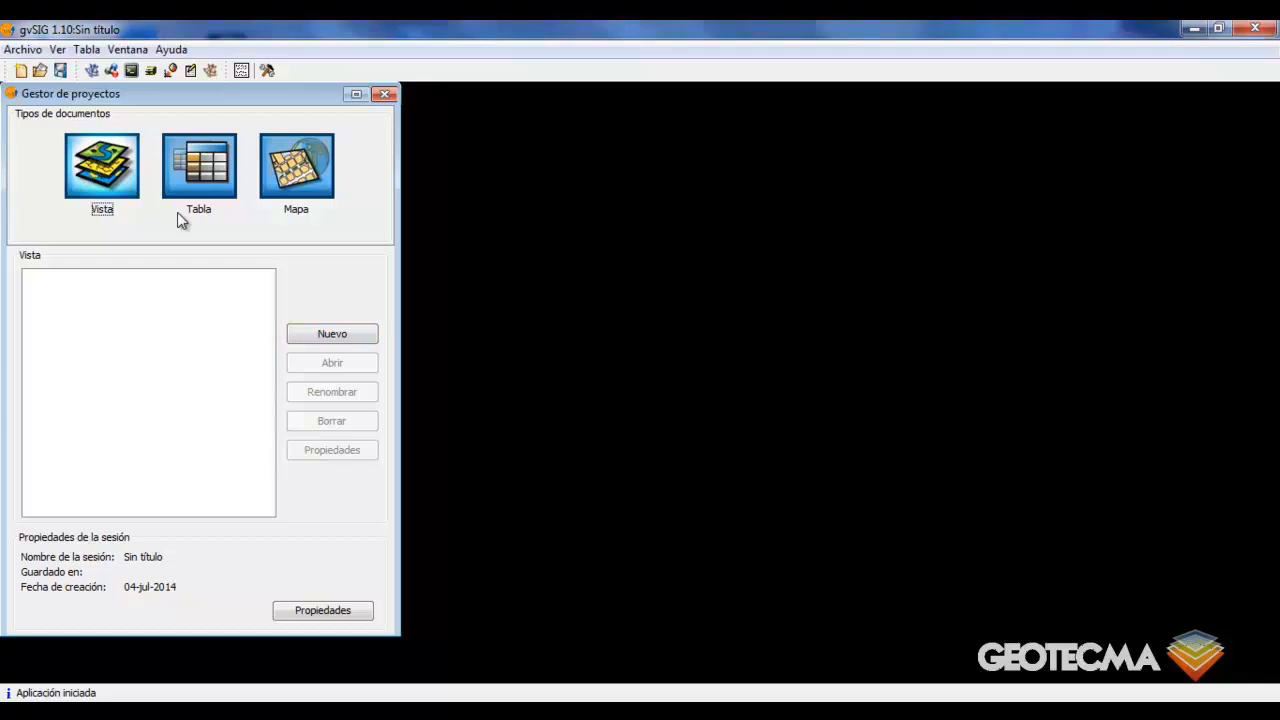
click(334, 334)
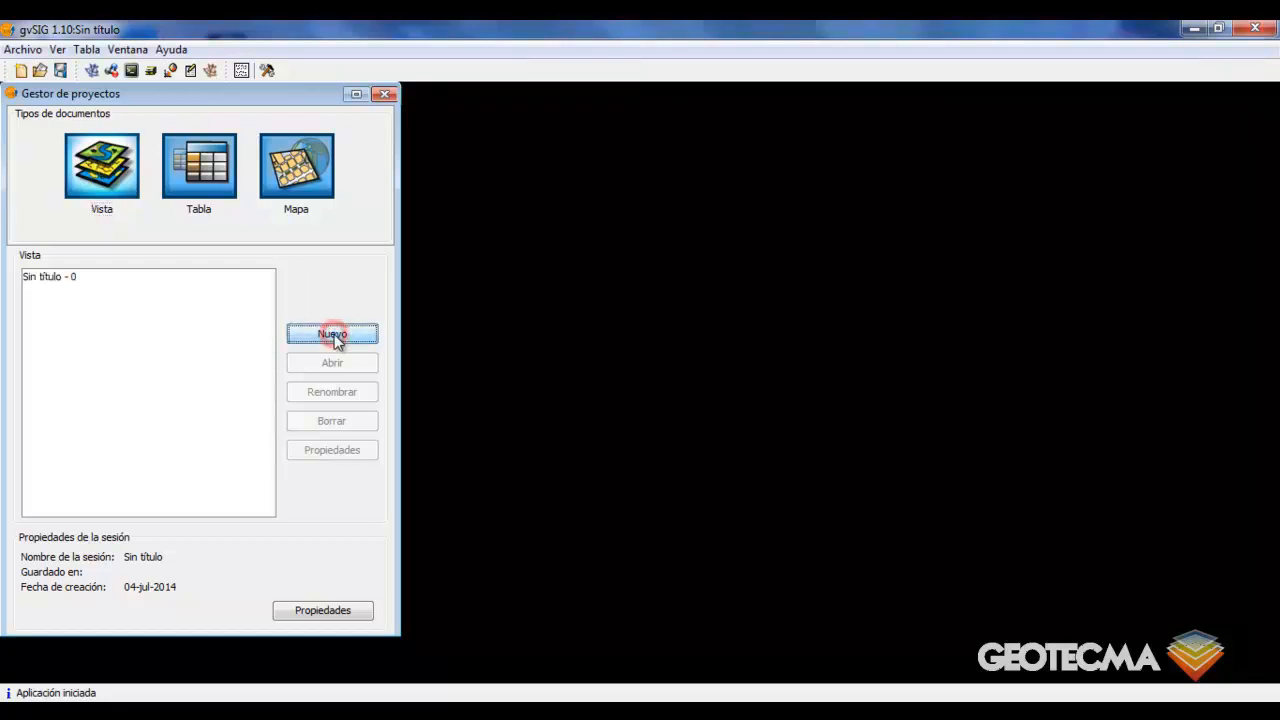
double_click(141, 276)
click(419, 94)
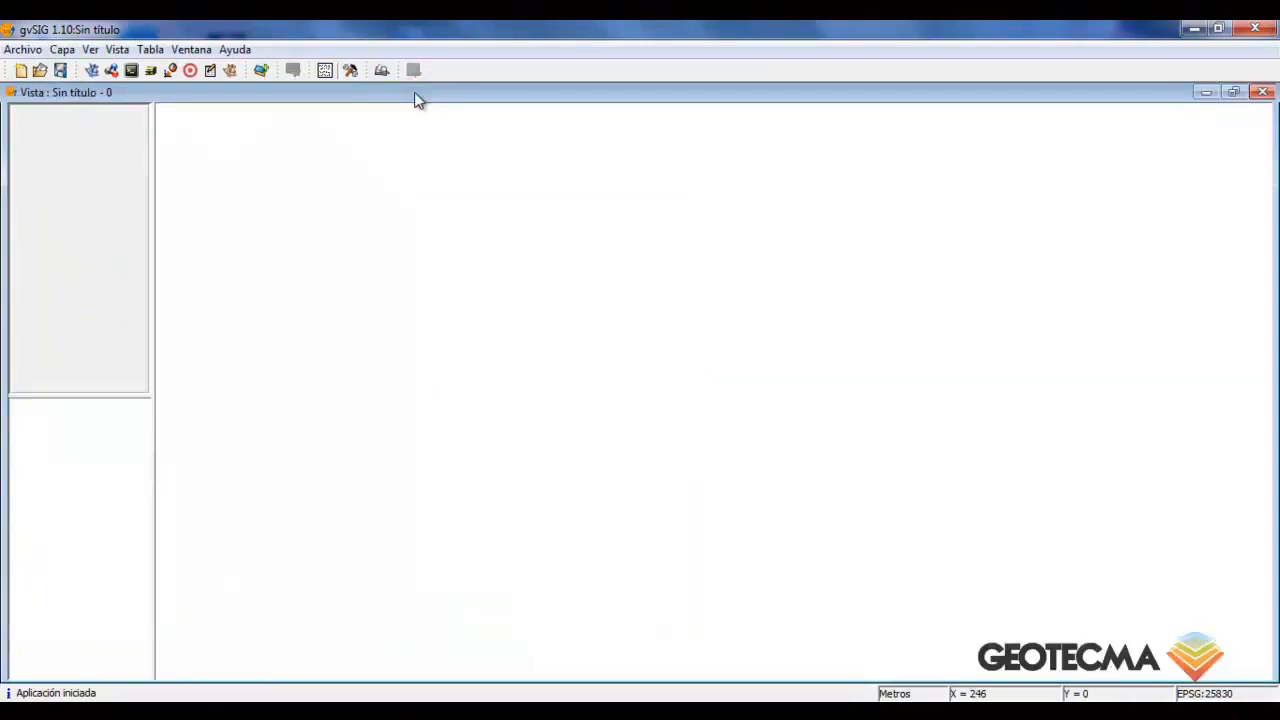
Add the shapefile pand_p.shp from the gvSIG folder to the view as a layer.
click(260, 72)
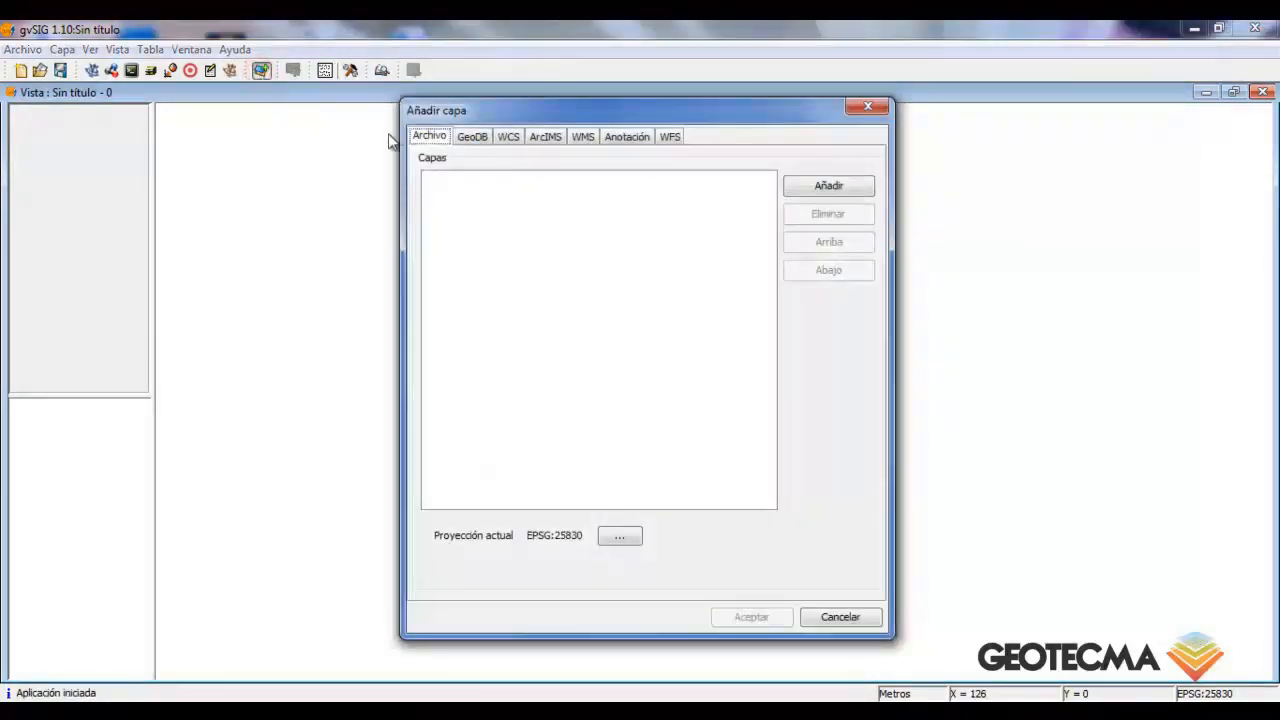
click(829, 187)
click(505, 243)
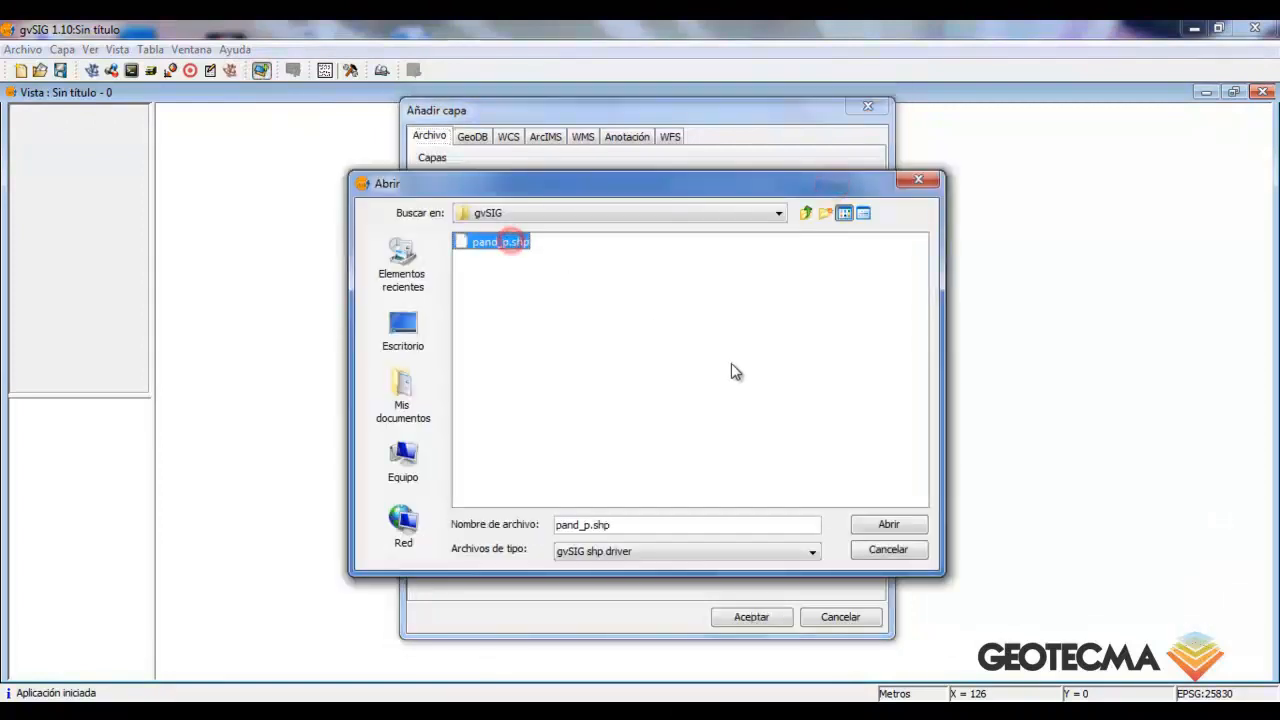
click(877, 526)
click(752, 614)
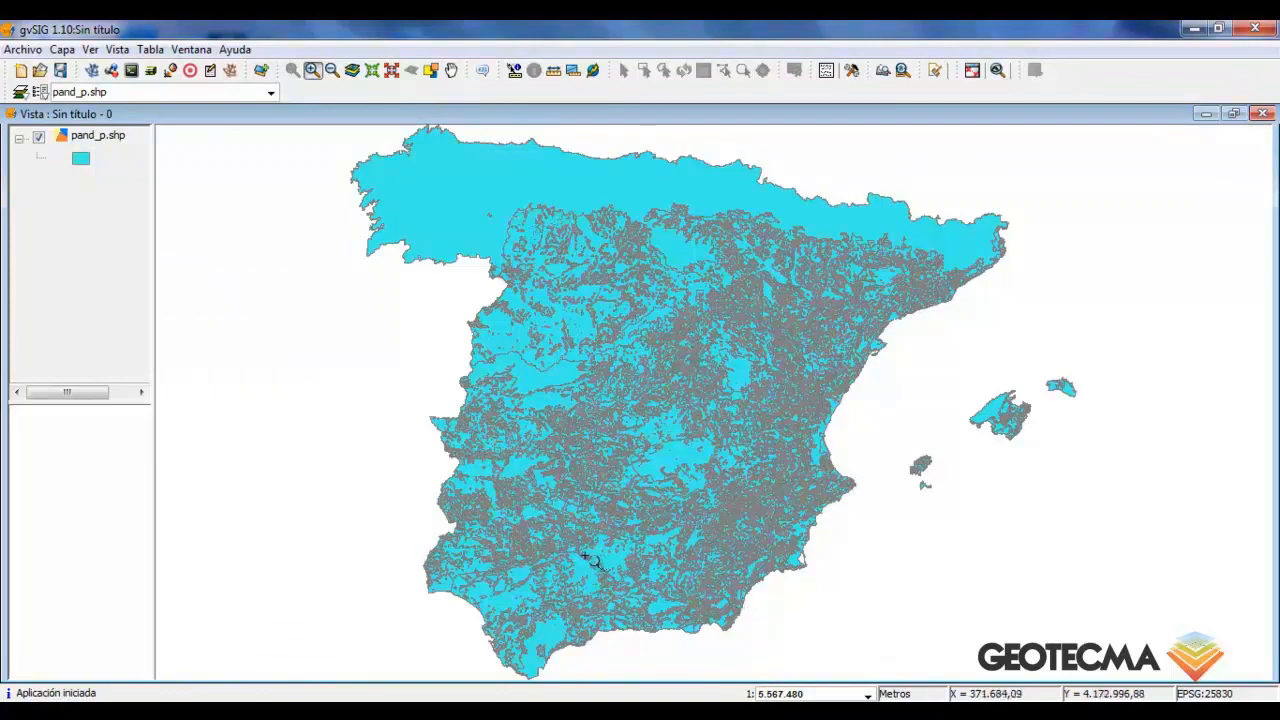
Inspect the attribute table of the pand_p.shp layer in an enlarged window, and minimize the table and the view.
click(98, 140)
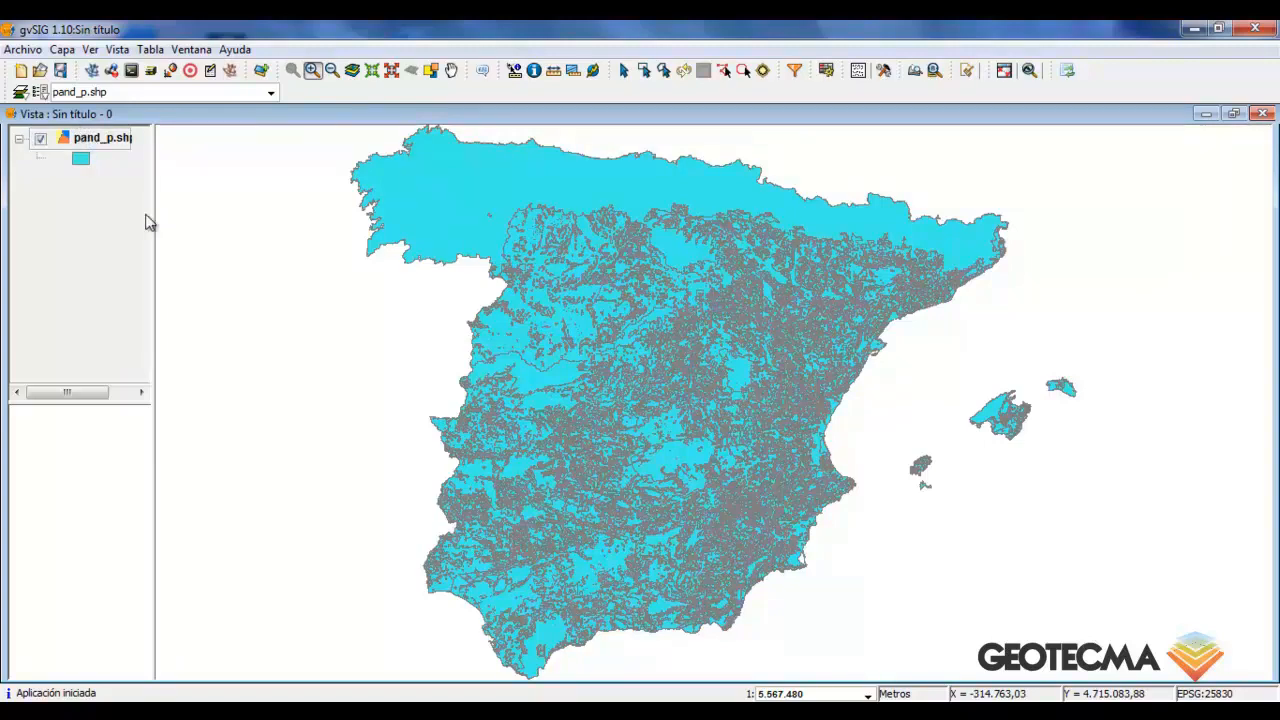
click(826, 72)
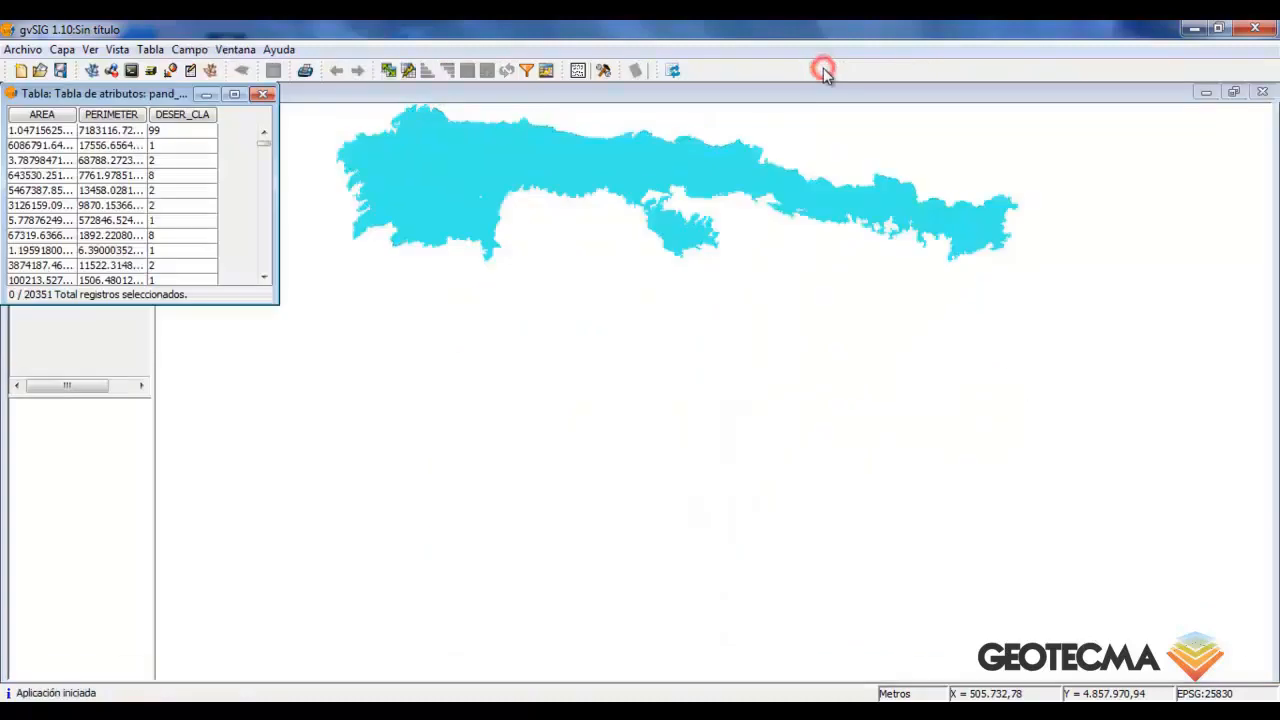
drag(278, 307, 572, 466)
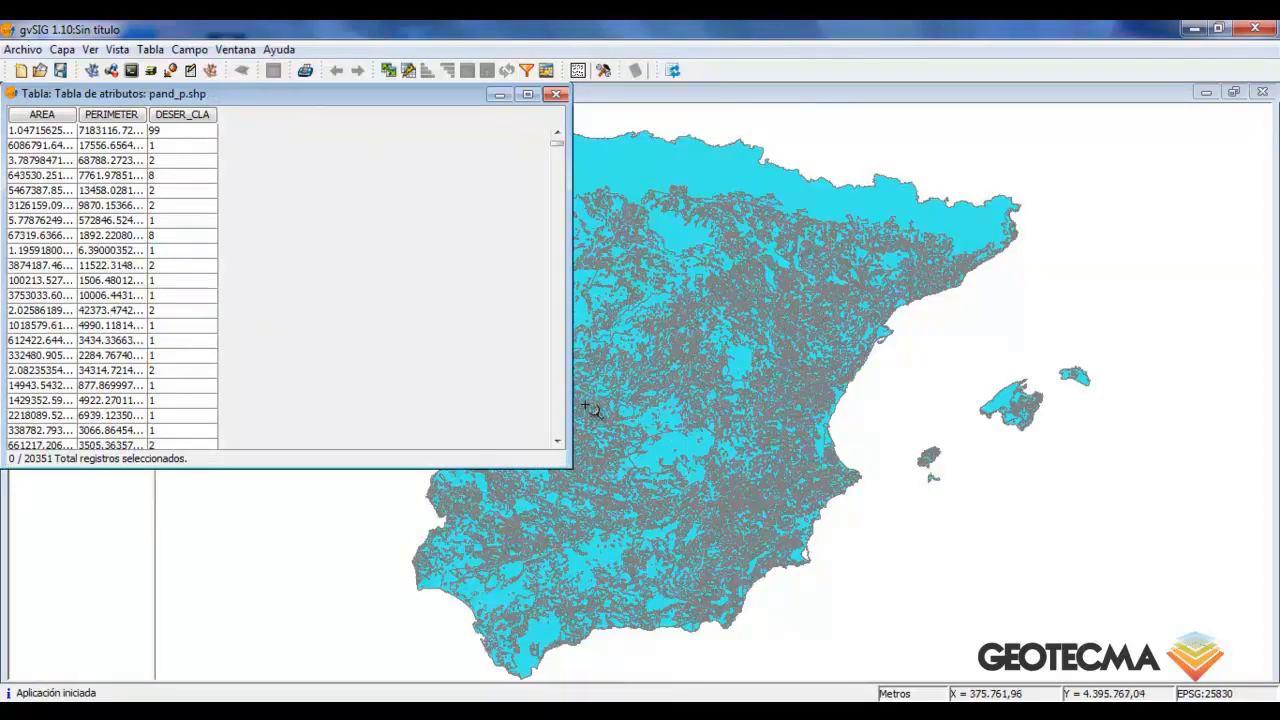
click(499, 95)
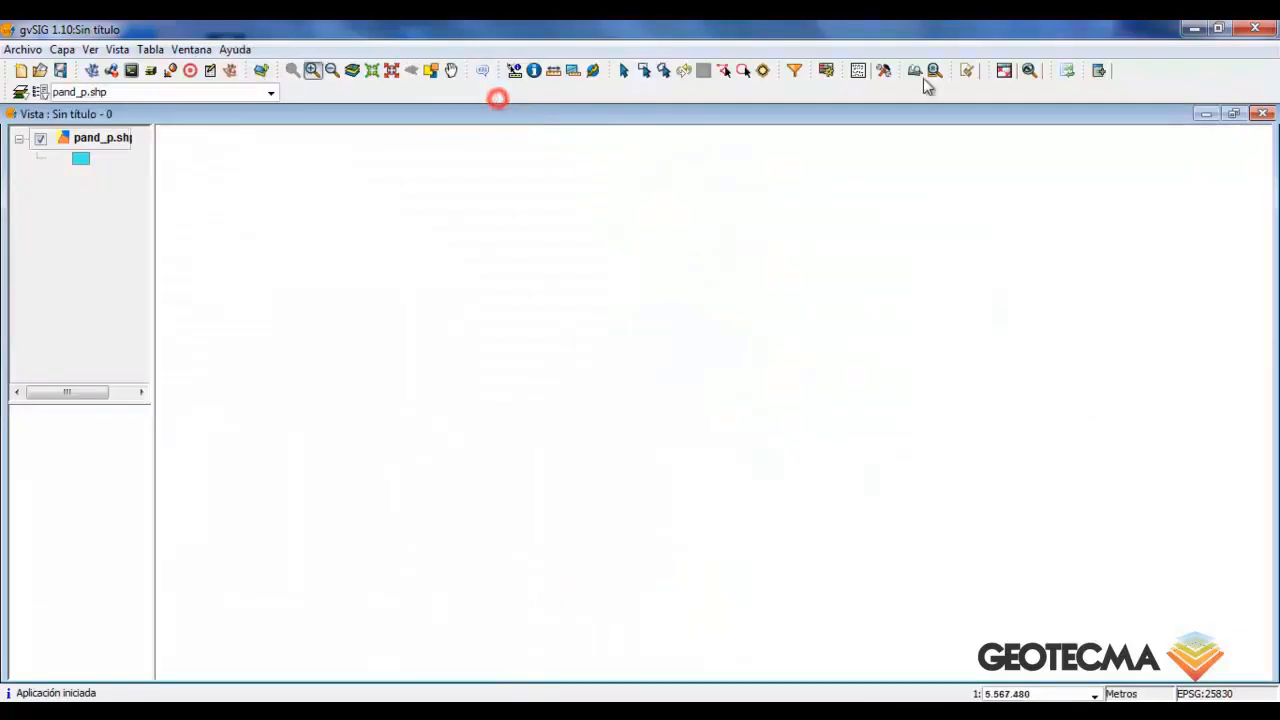
click(1206, 113)
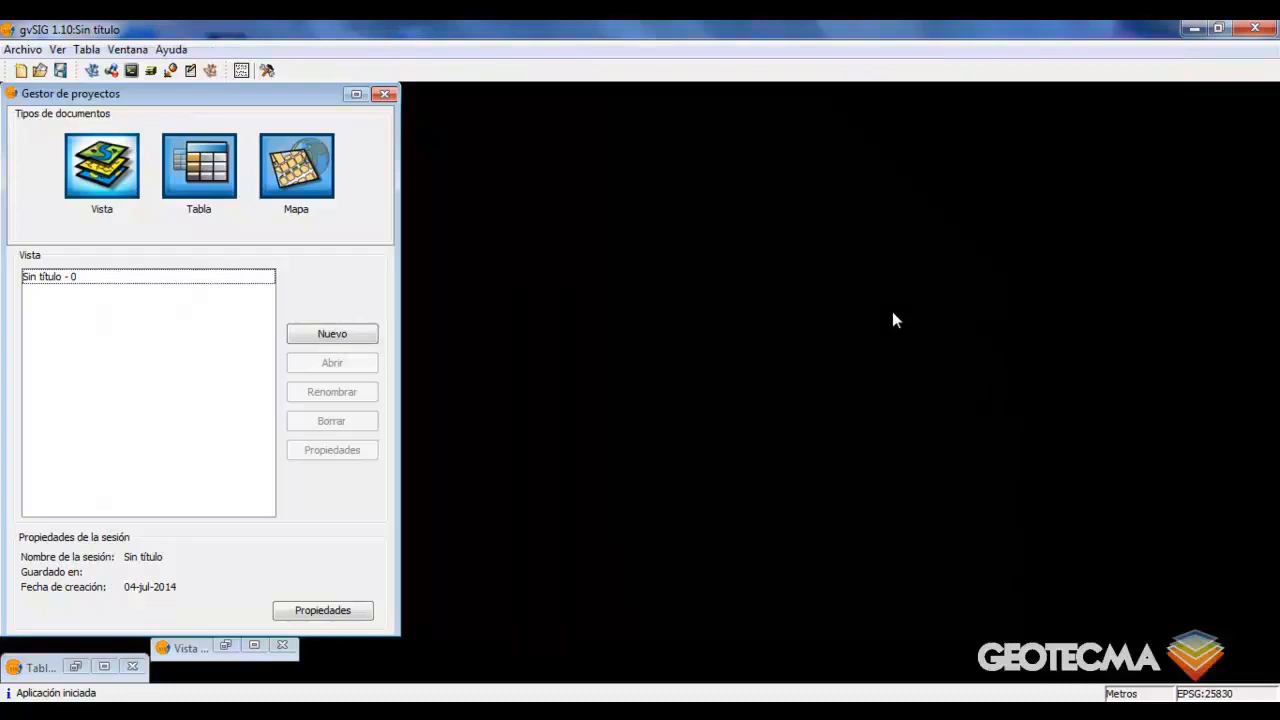
Load desertificacion.dbf into the project as a new table, using the gdbms dbf driver file type.
click(193, 152)
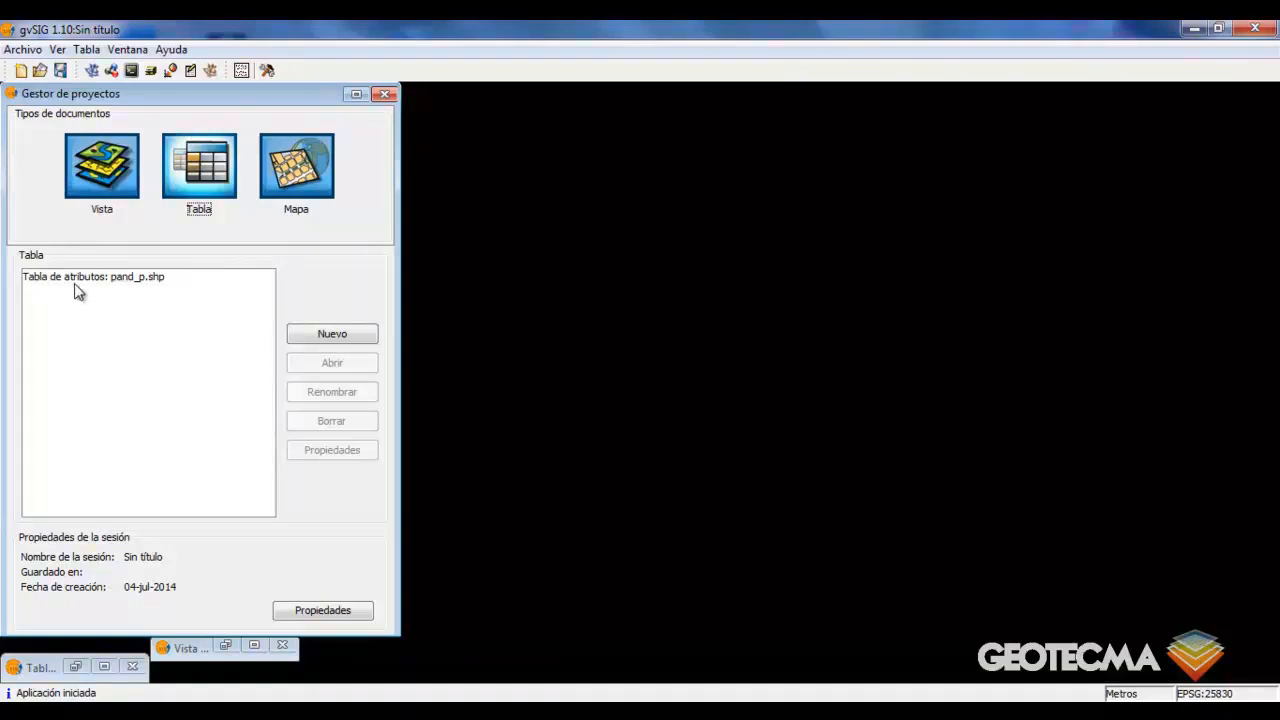
click(313, 338)
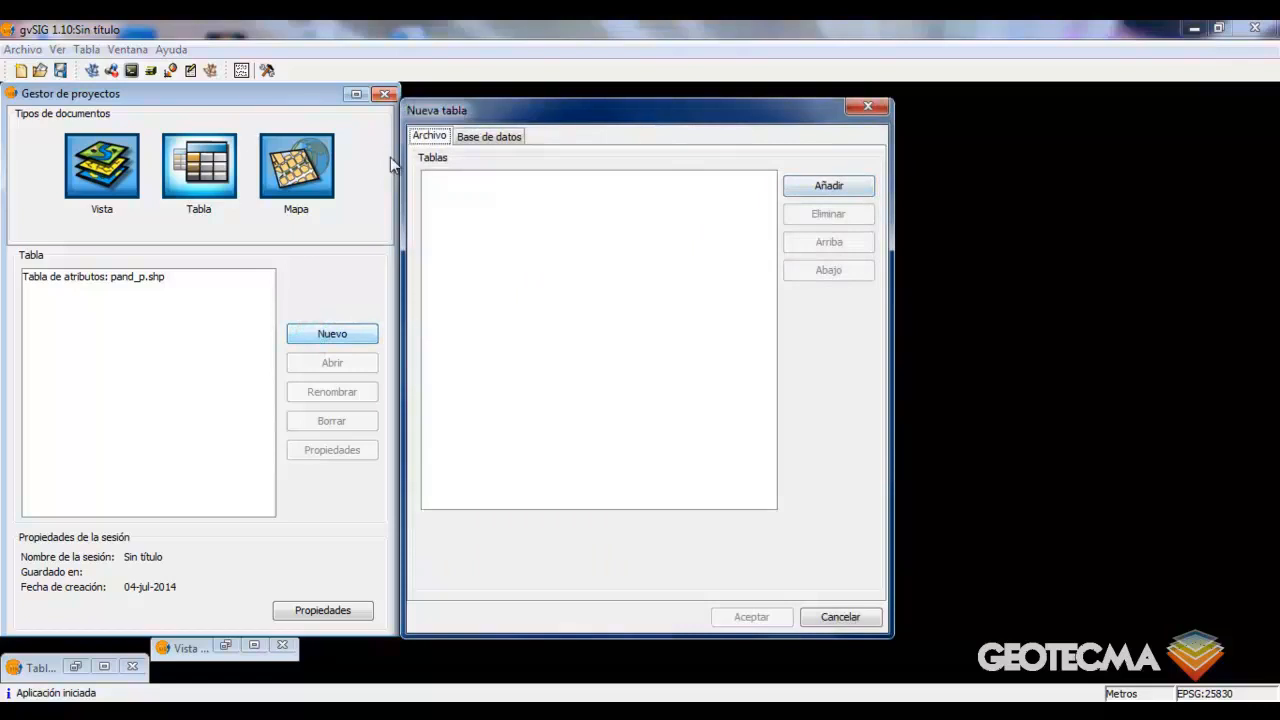
click(864, 194)
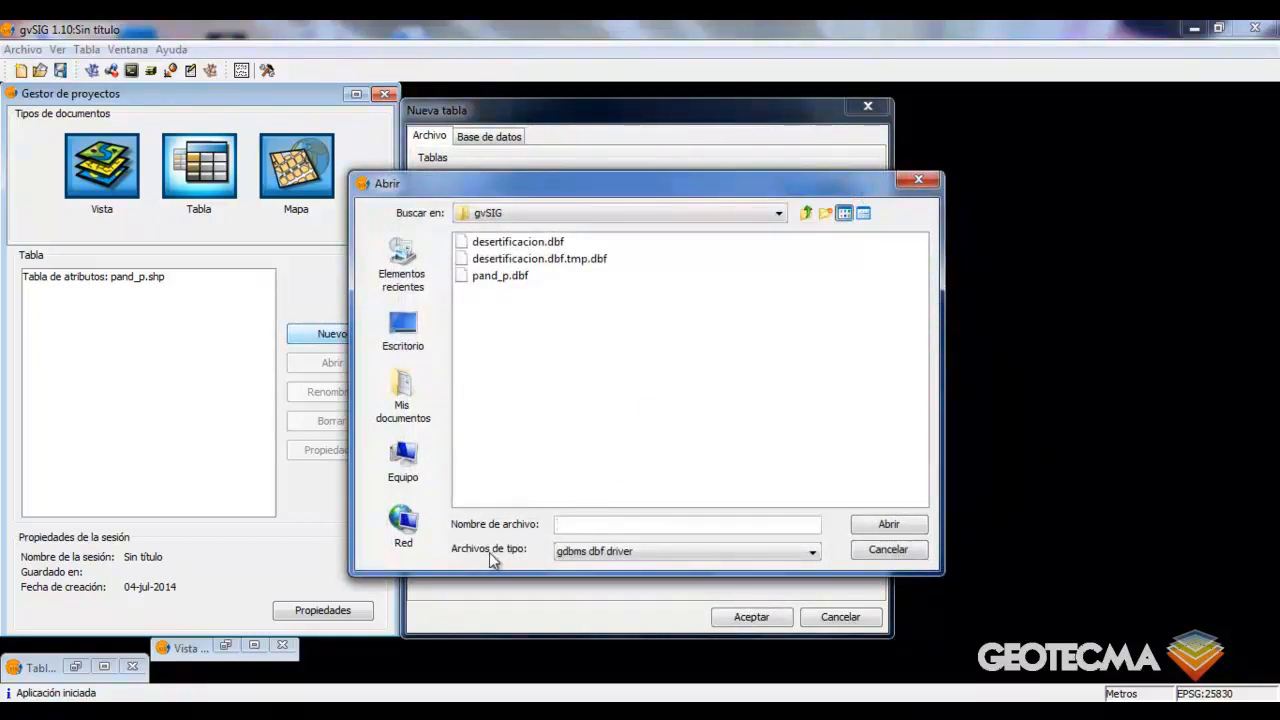
click(599, 556)
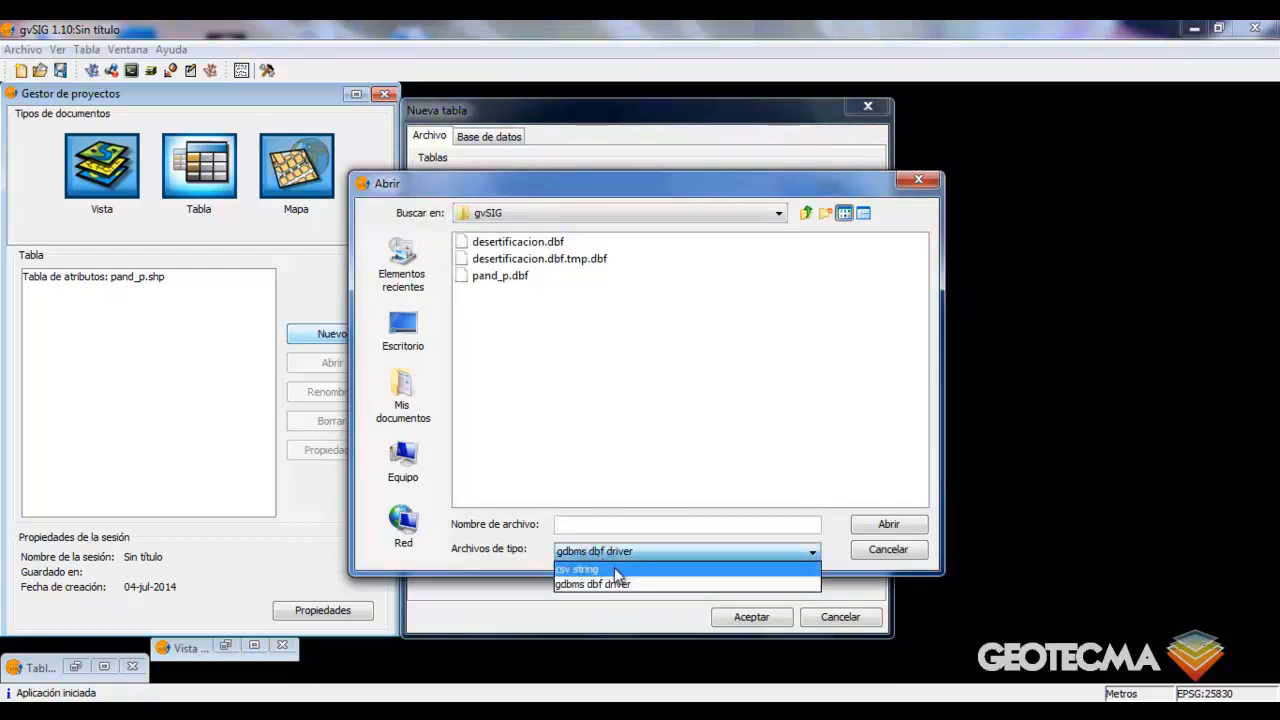
click(640, 364)
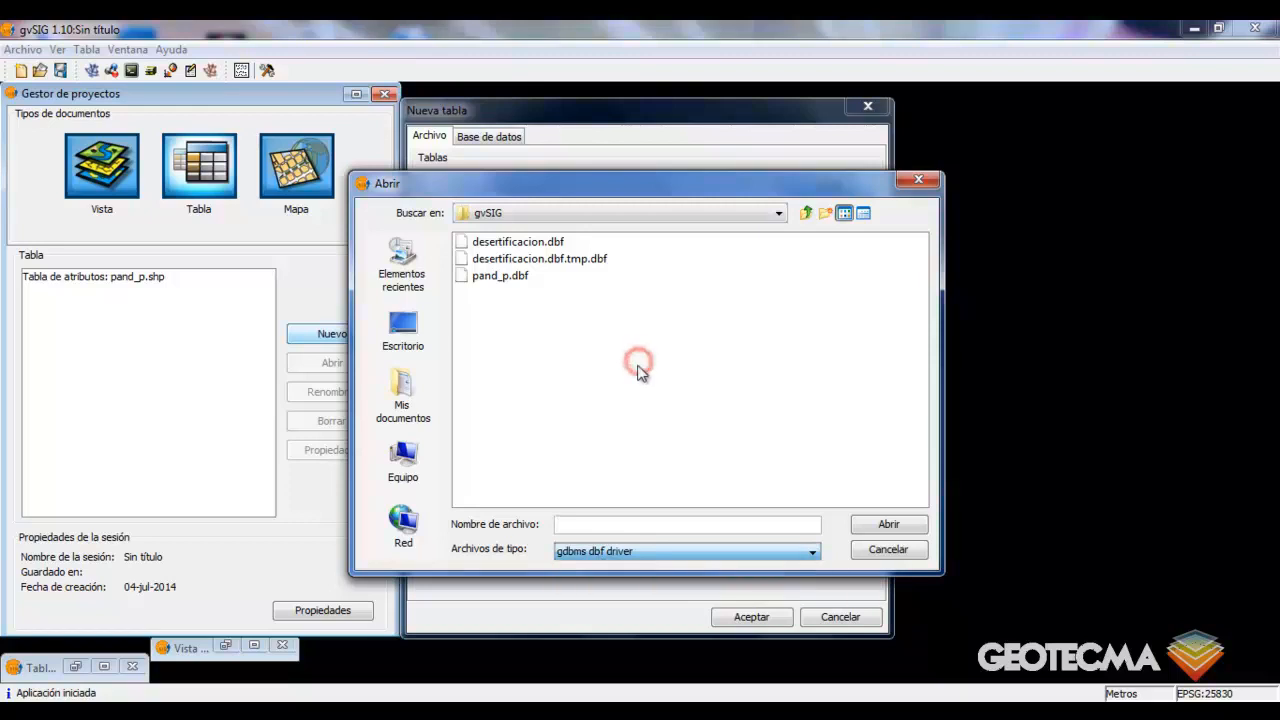
click(540, 242)
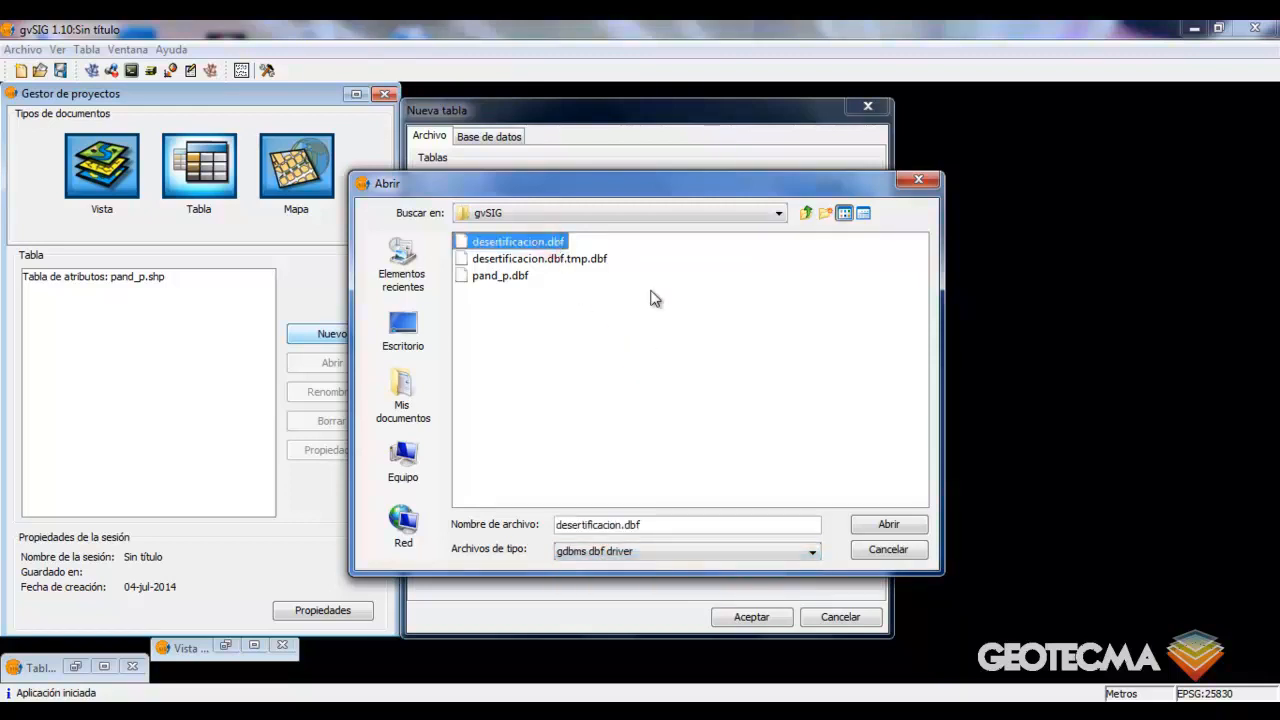
click(885, 524)
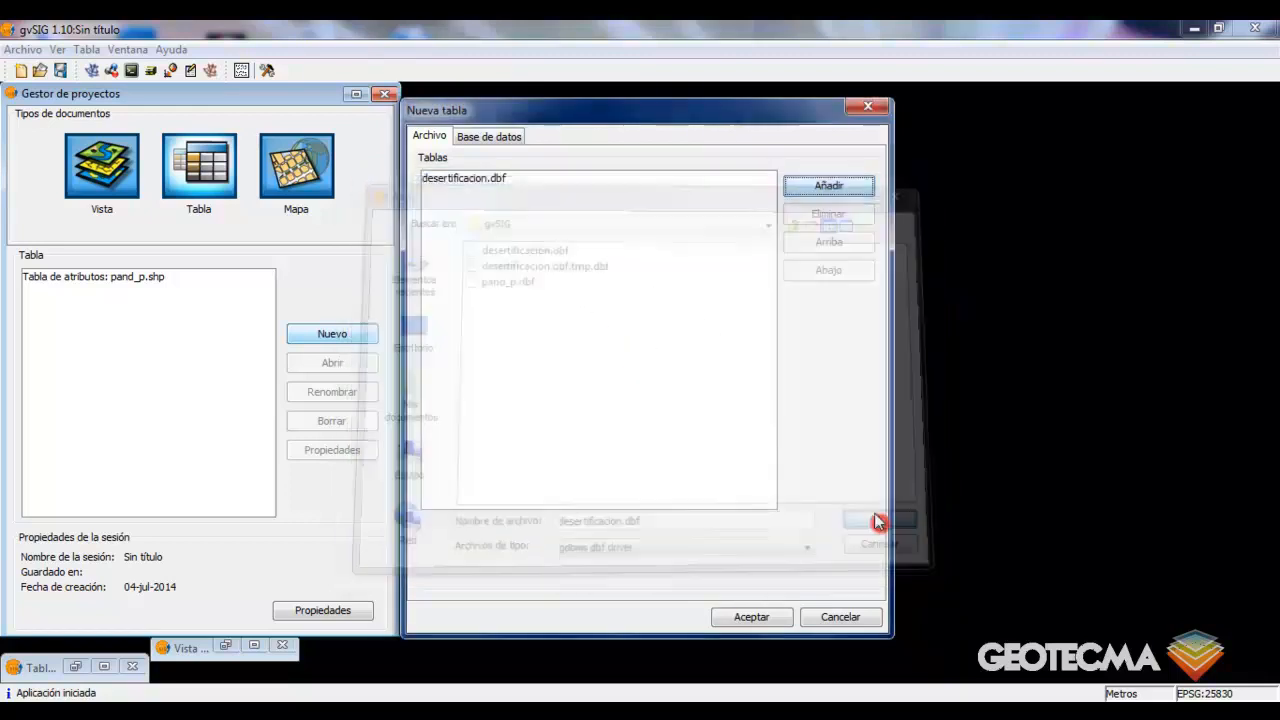
click(748, 615)
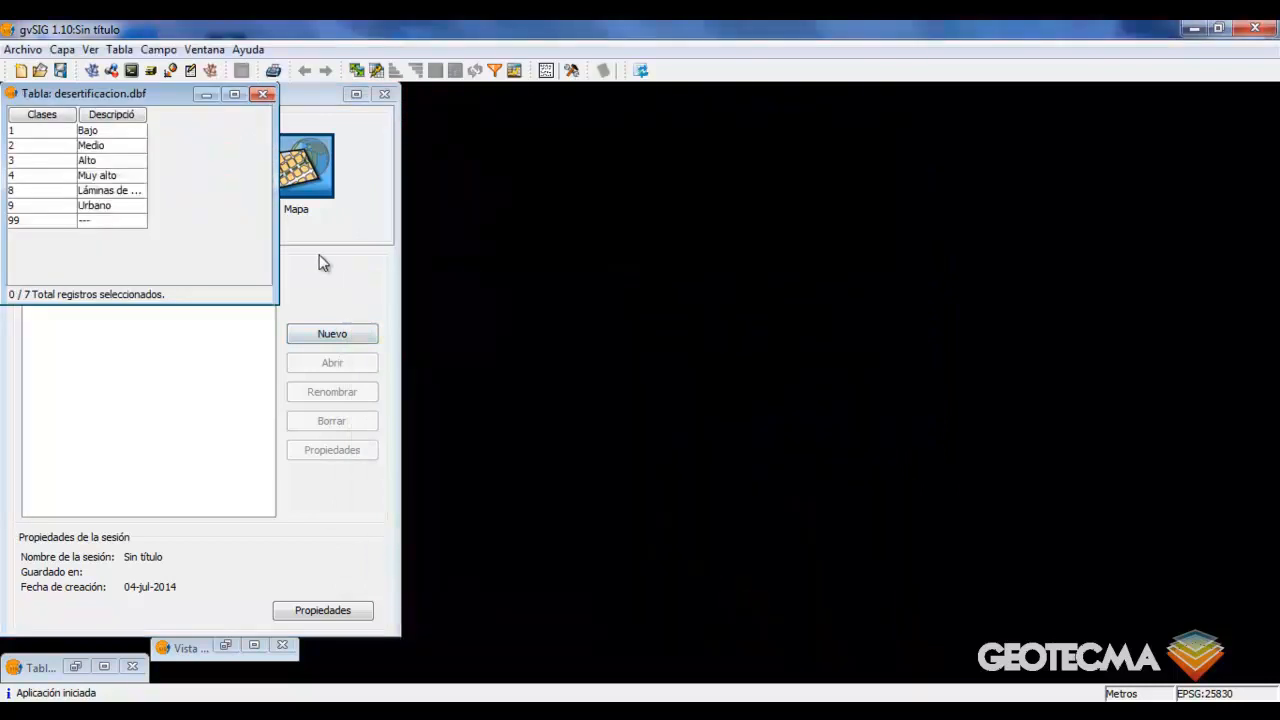
Compare the desertificacion.dbf table with the restored pand_p.shp attribute table side by side, and minimize the attribute table.
drag(176, 100, 984, 194)
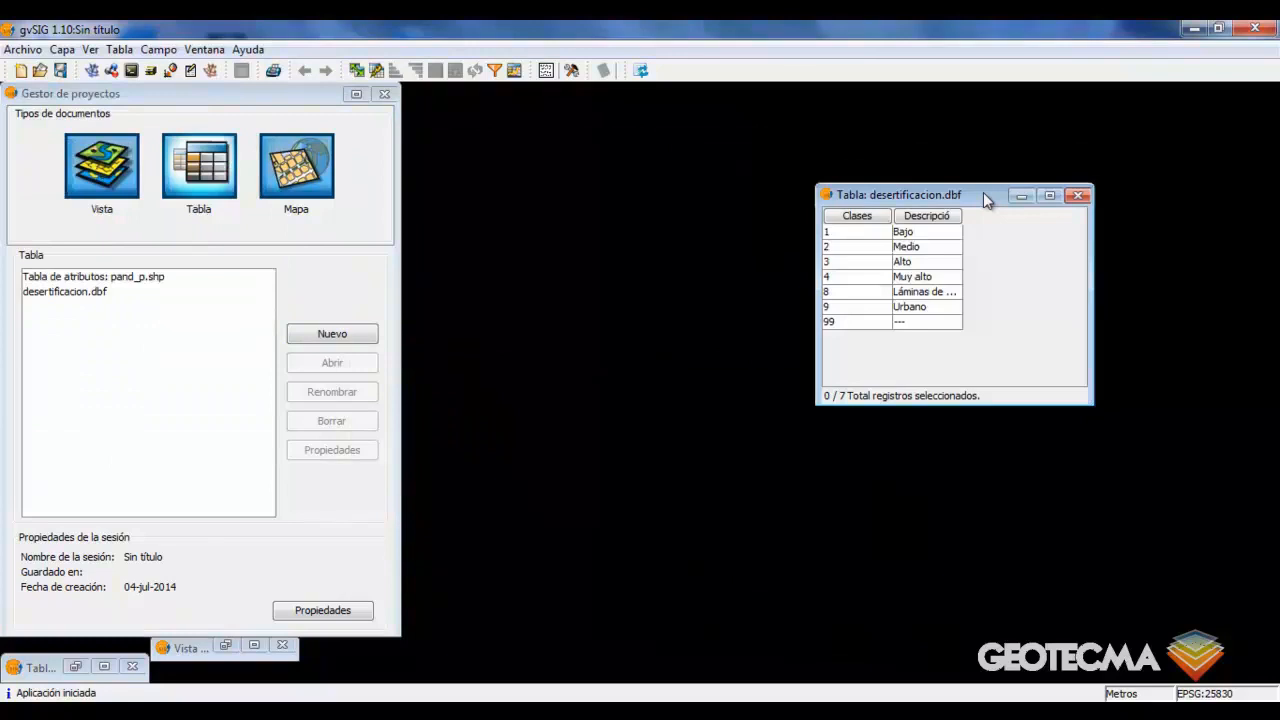
click(77, 666)
drag(353, 100, 565, 138)
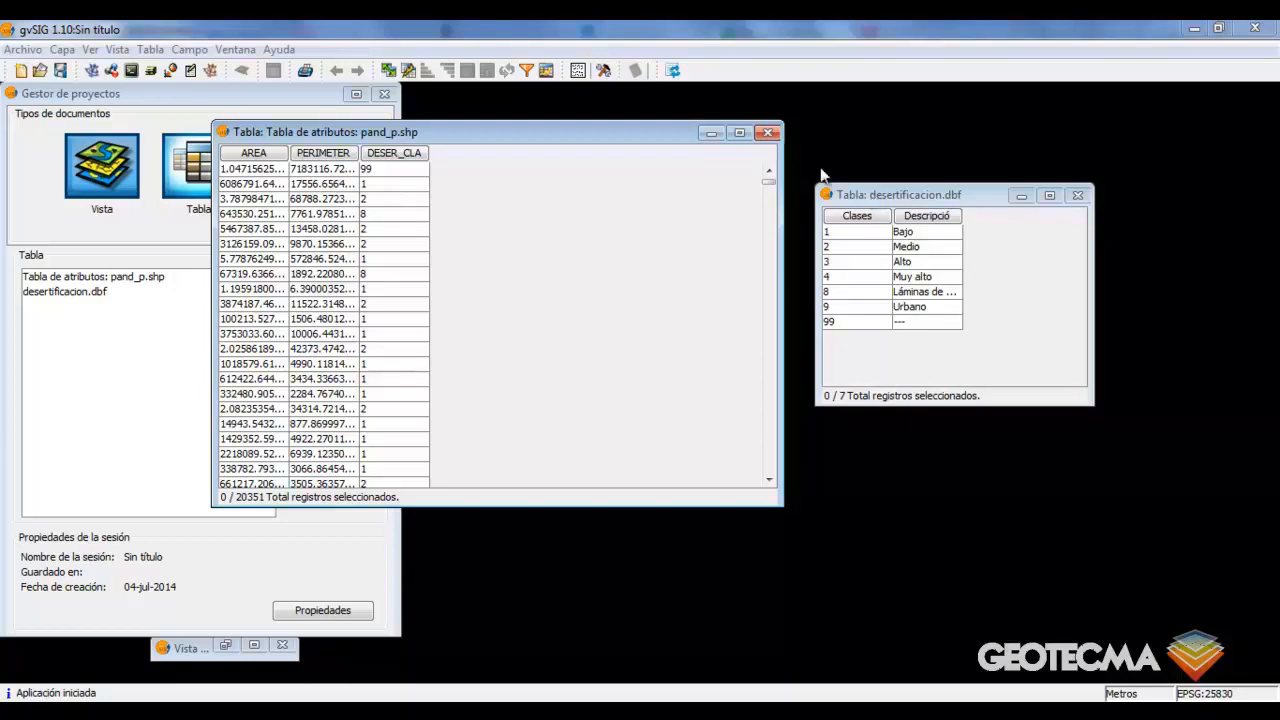
click(709, 134)
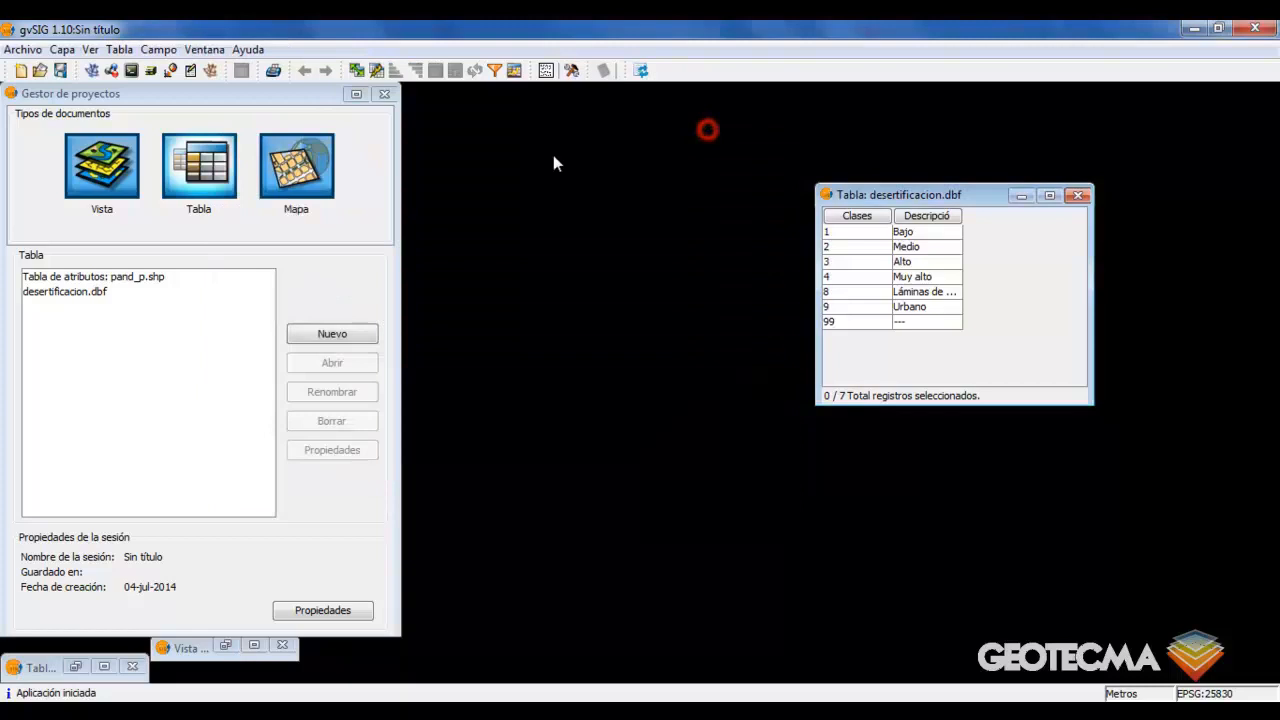
Reopen the view Sin título - 0 and display the attribute table of its pand_p.shp layer.
click(103, 155)
click(120, 277)
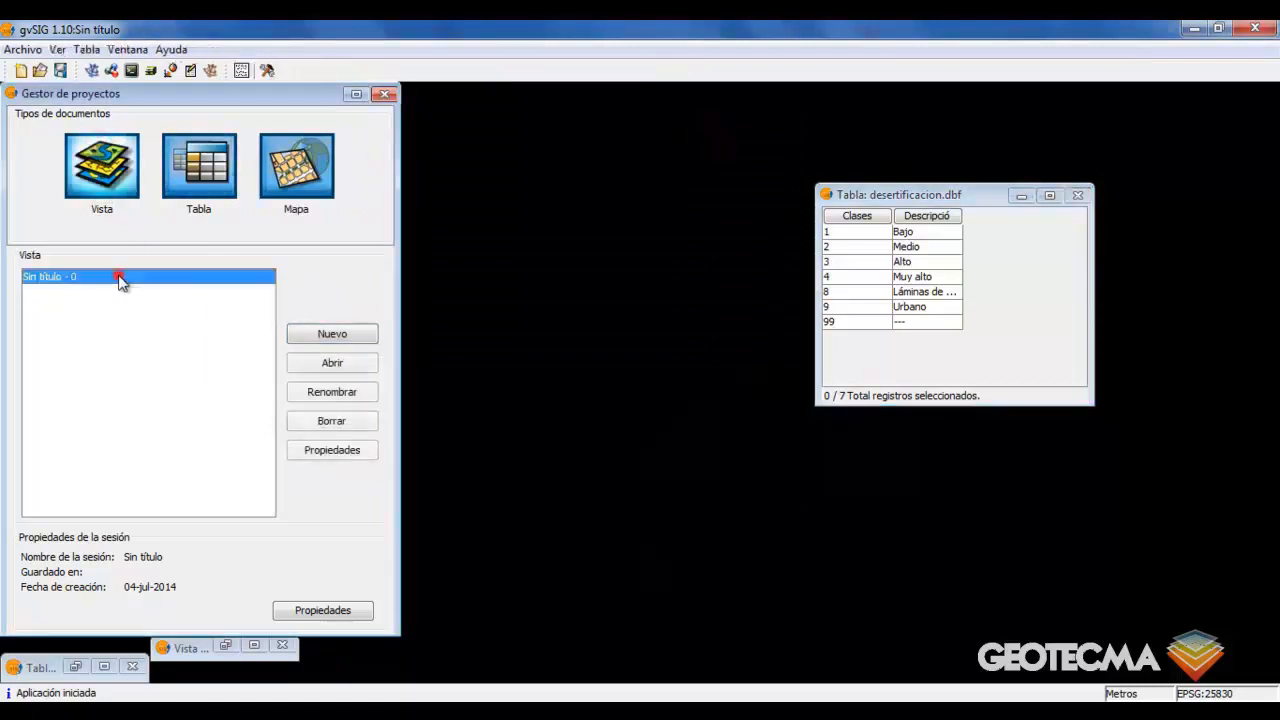
click(300, 362)
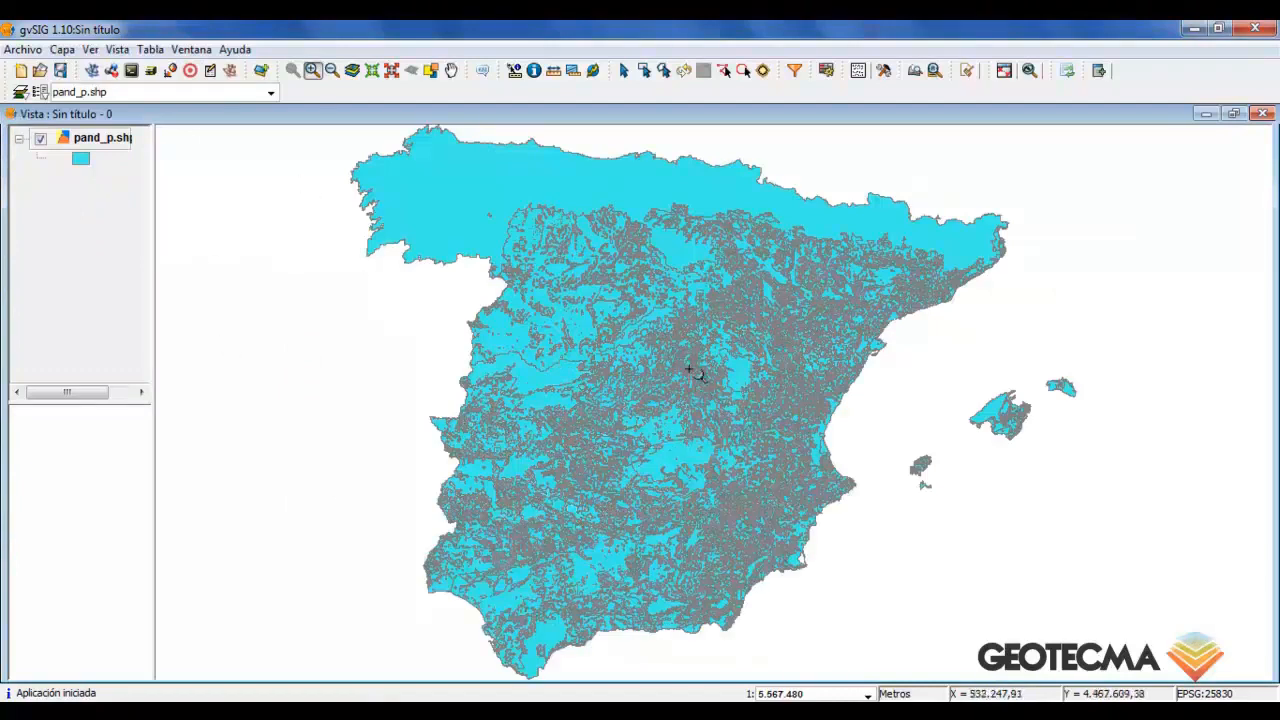
click(829, 70)
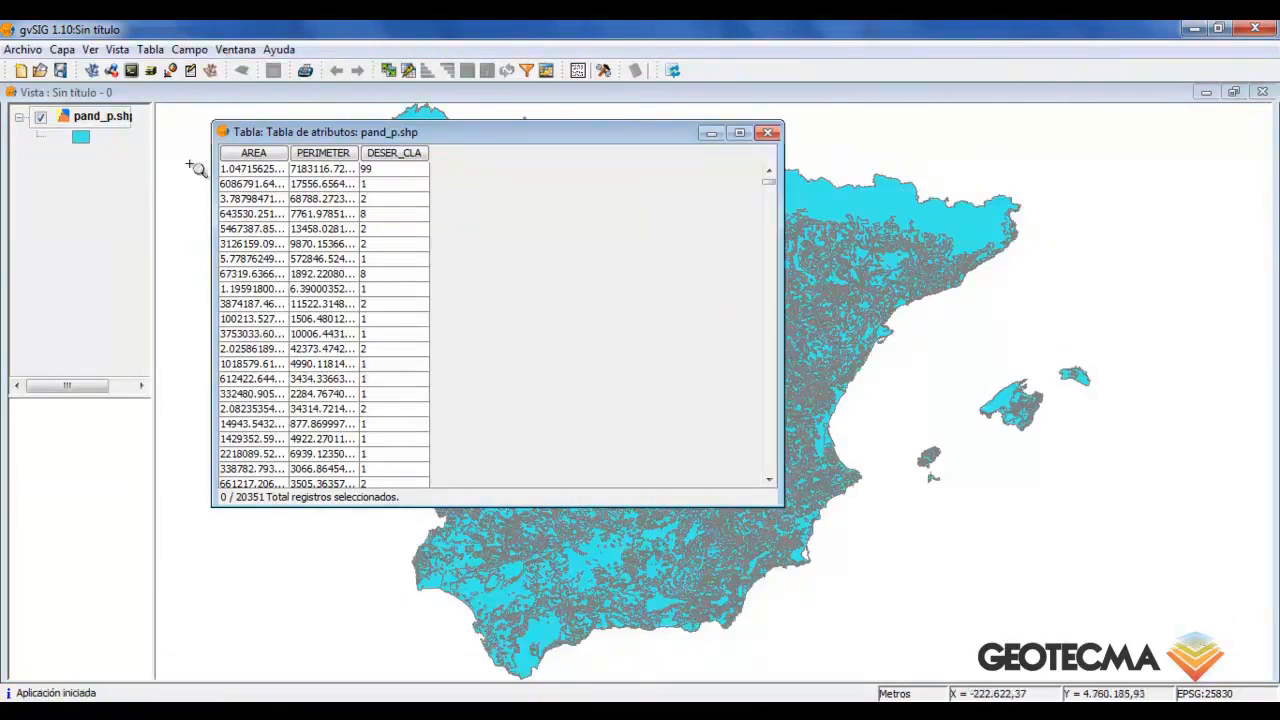
Set up a field import into the pand_p.shp attribute table, joining DESER_CLA to the Clases field of desertificacion.dbf.
click(150, 50)
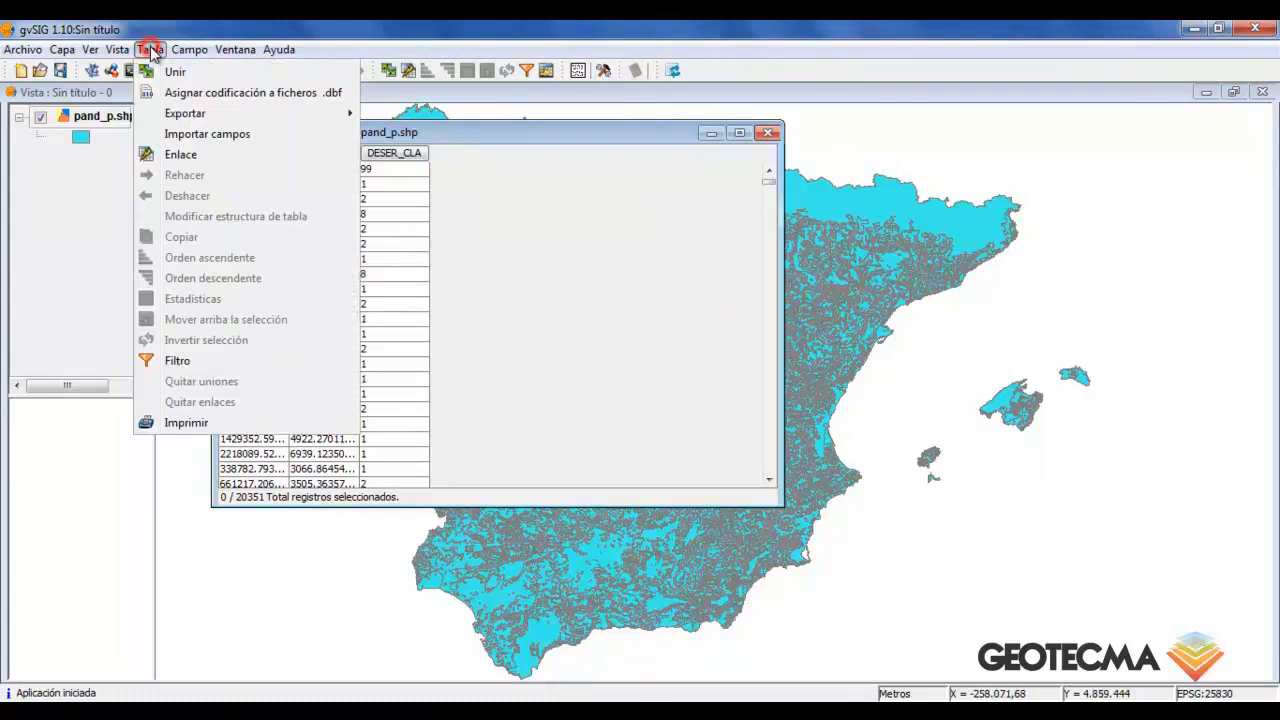
click(206, 133)
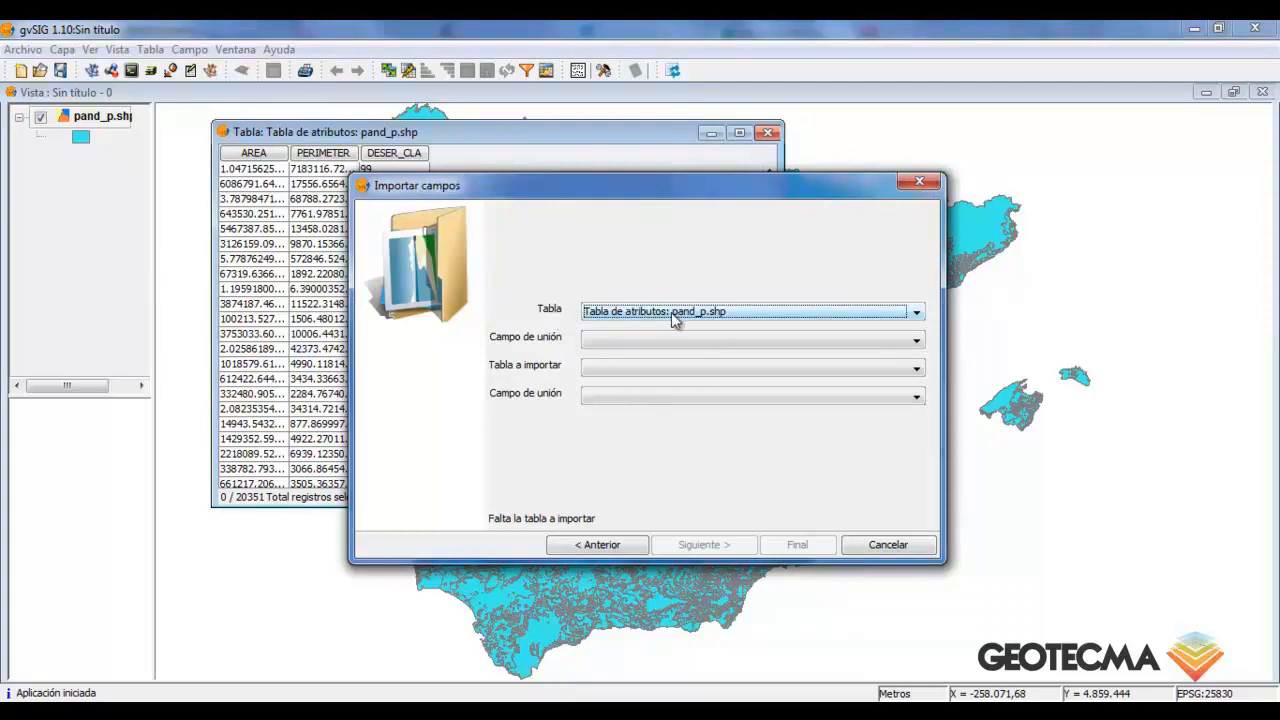
click(609, 342)
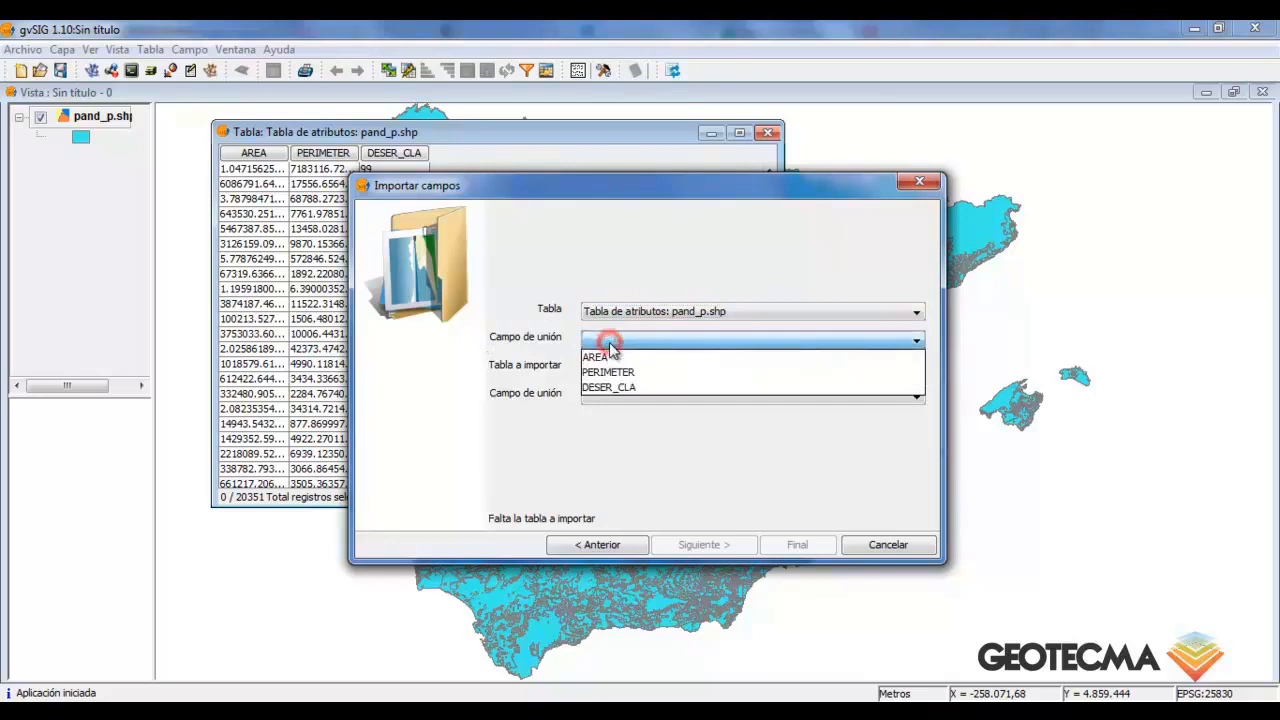
click(622, 392)
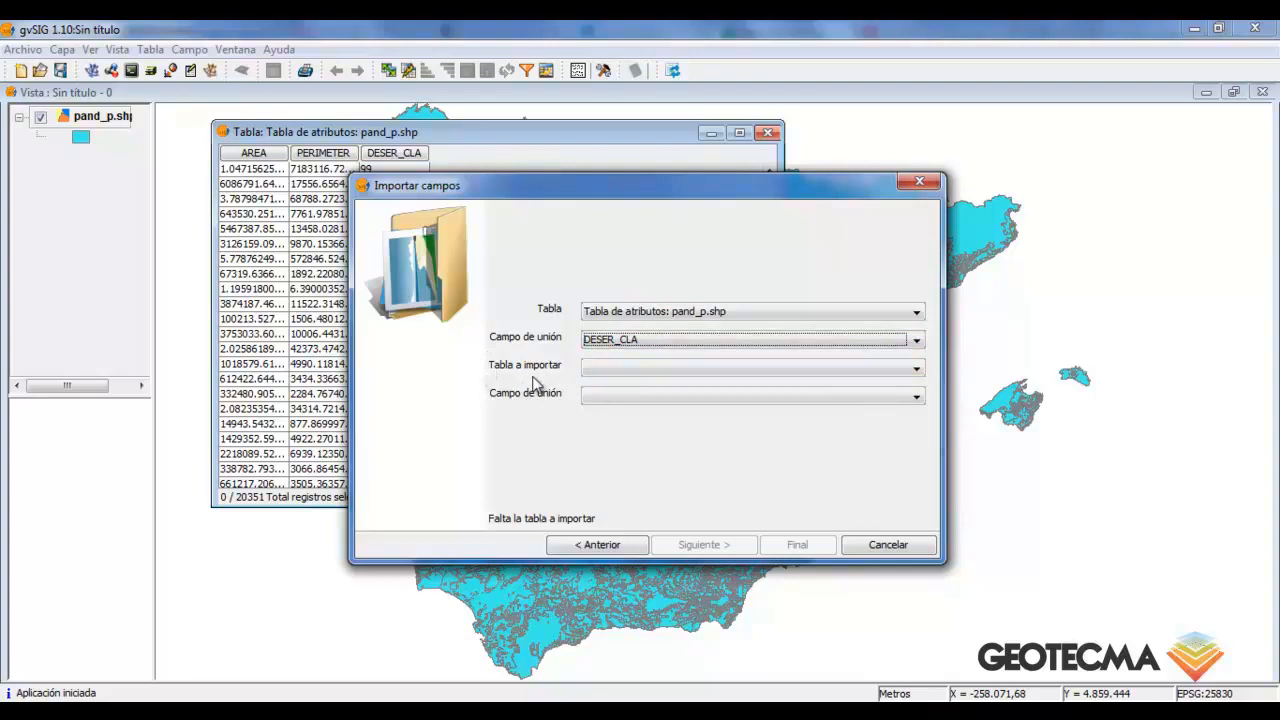
click(636, 370)
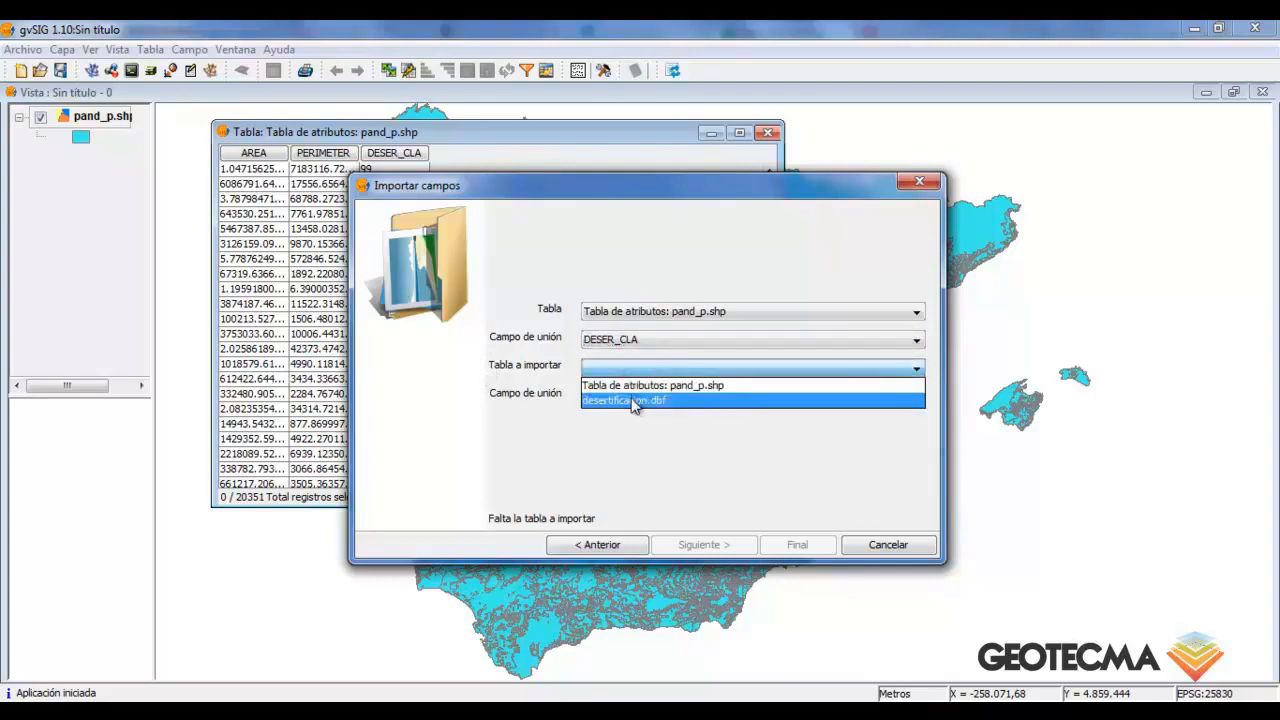
click(632, 401)
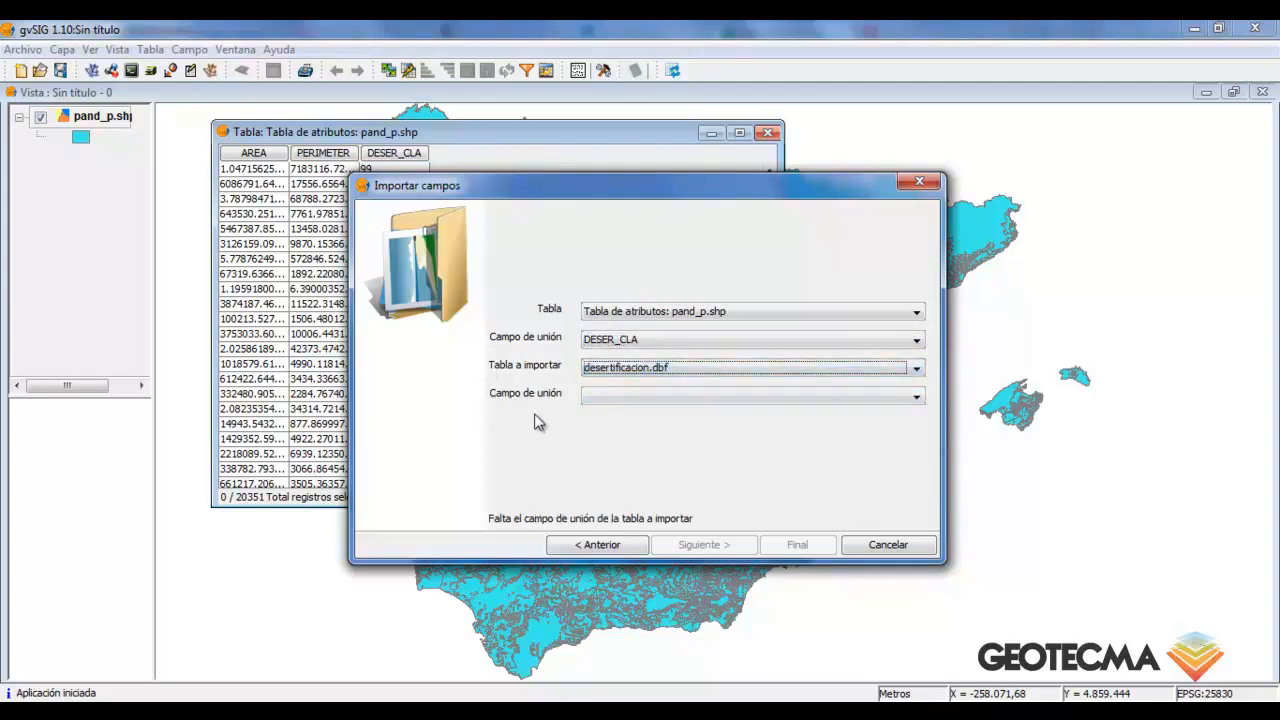
click(606, 399)
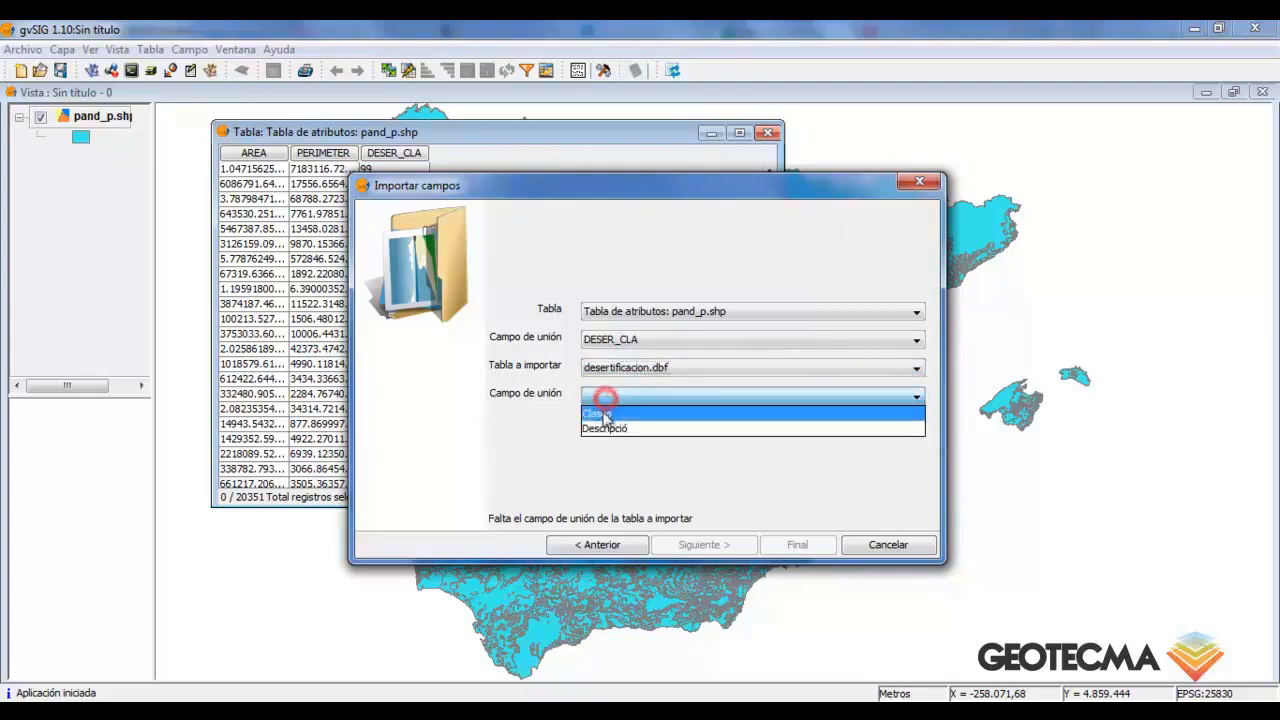
click(600, 413)
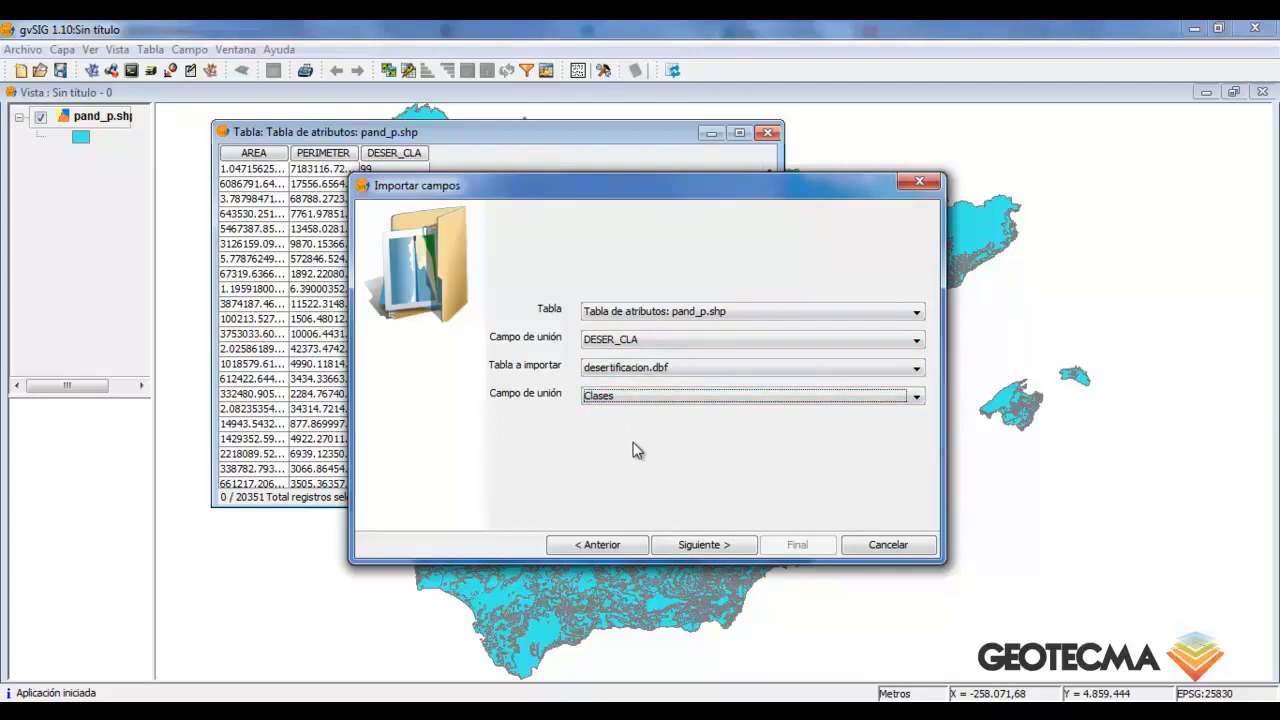
Choose only the Descripció field for import and finish the field import.
click(690, 545)
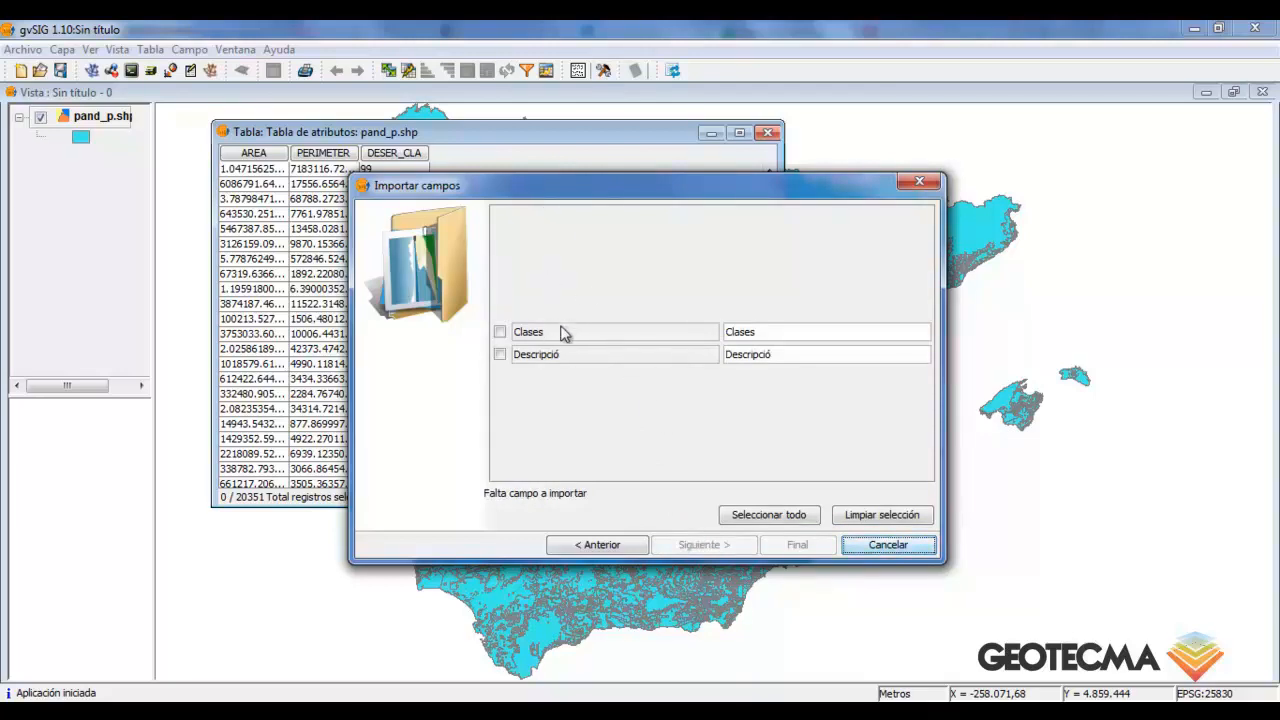
click(500, 355)
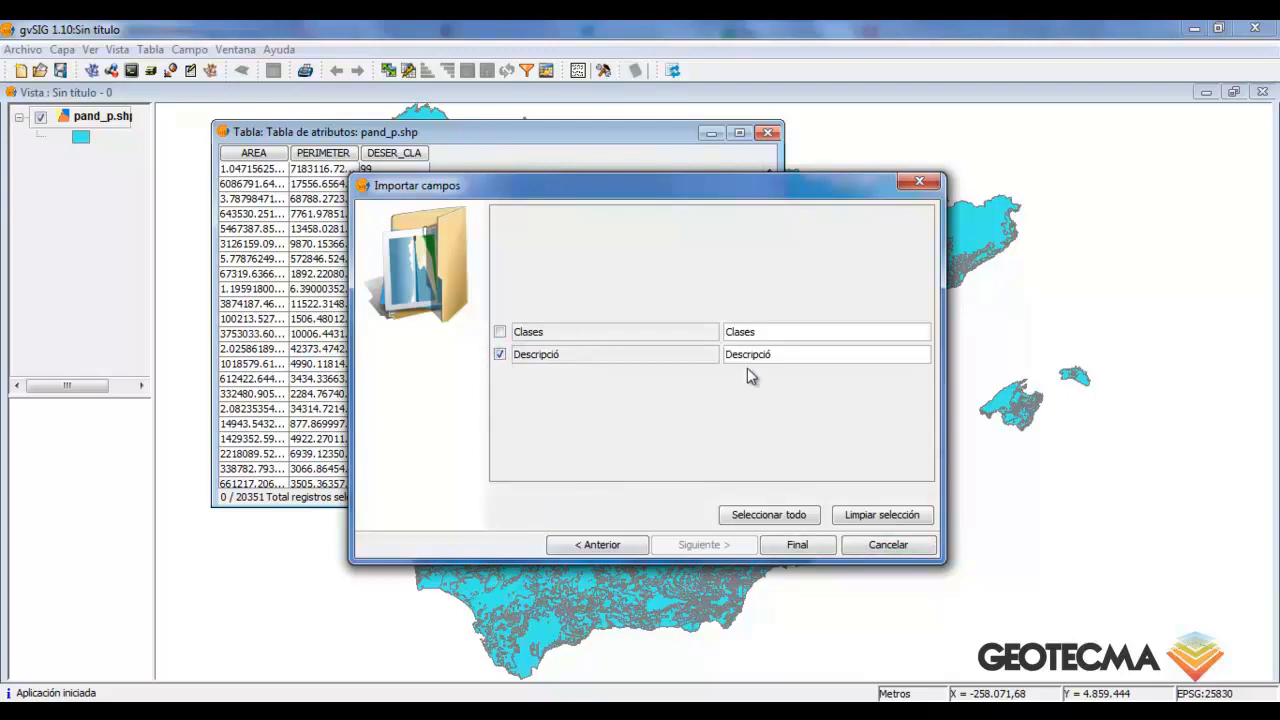
click(791, 549)
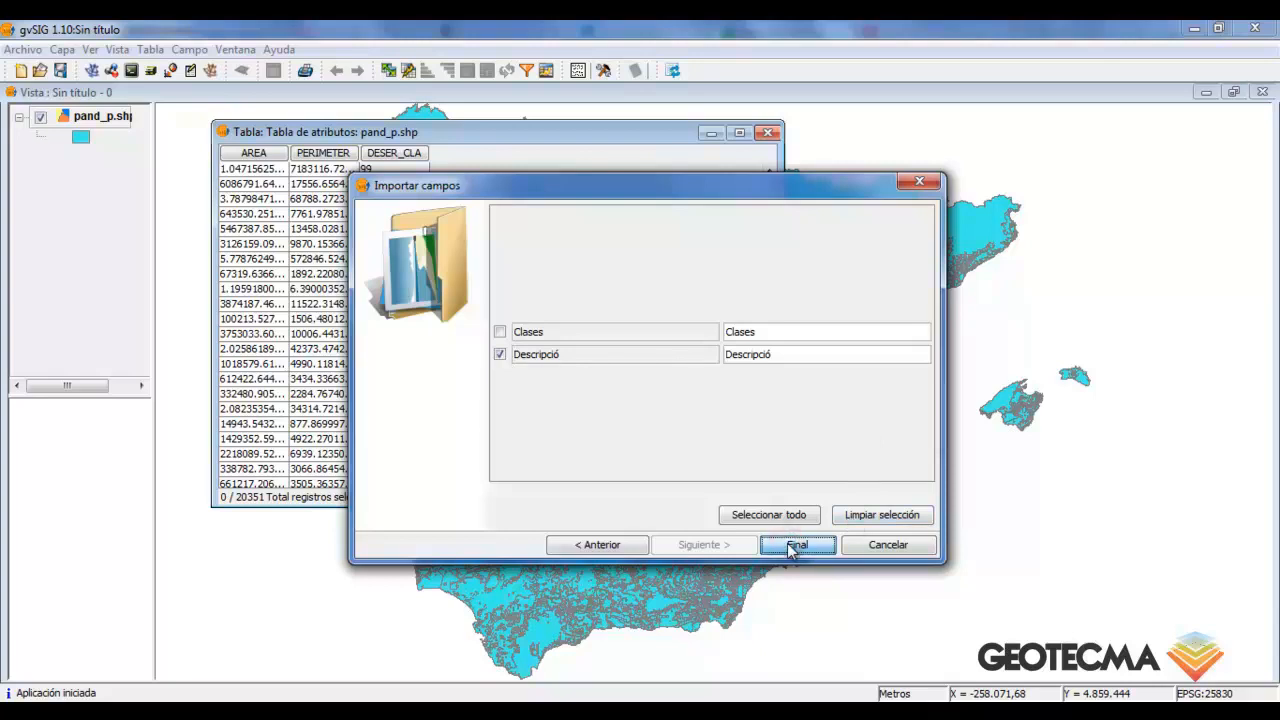